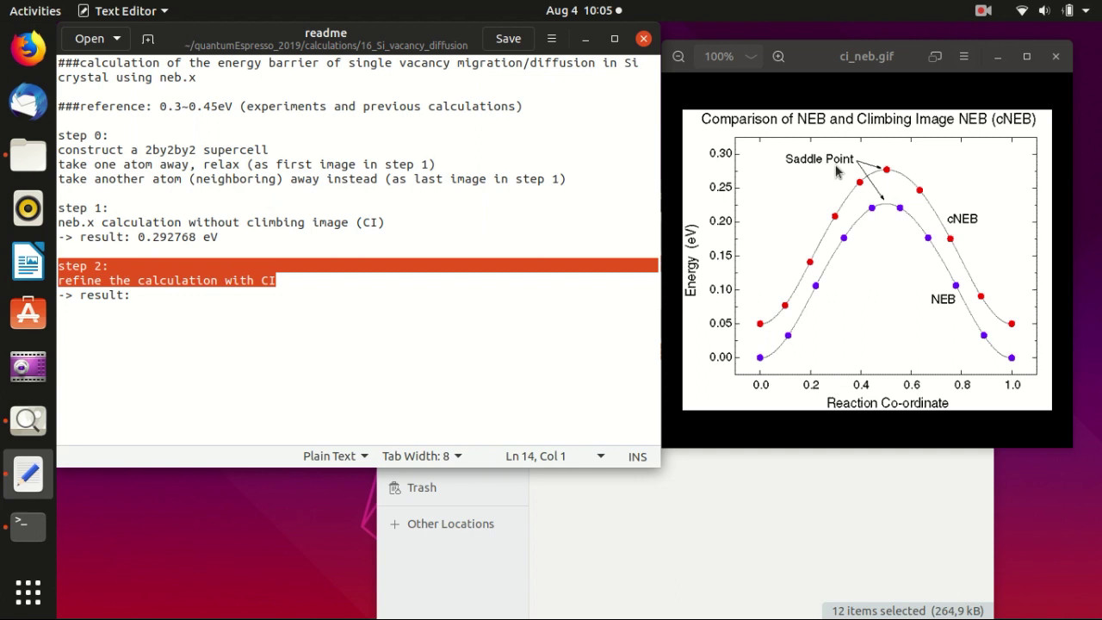
- Bring the Image Viewer showing the ci_neb.gif NEB versus climbing-image NEB chart into focus
click(835, 171)
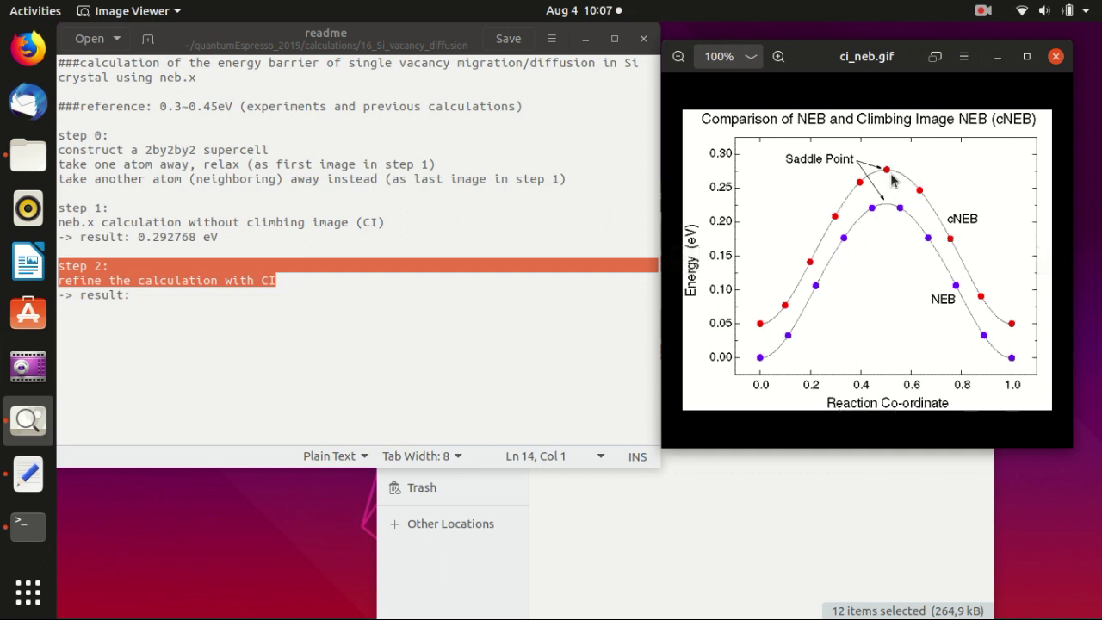
- Open si.supercell_3_neb.in from the Files window in a new gedit tab
click(434, 581)
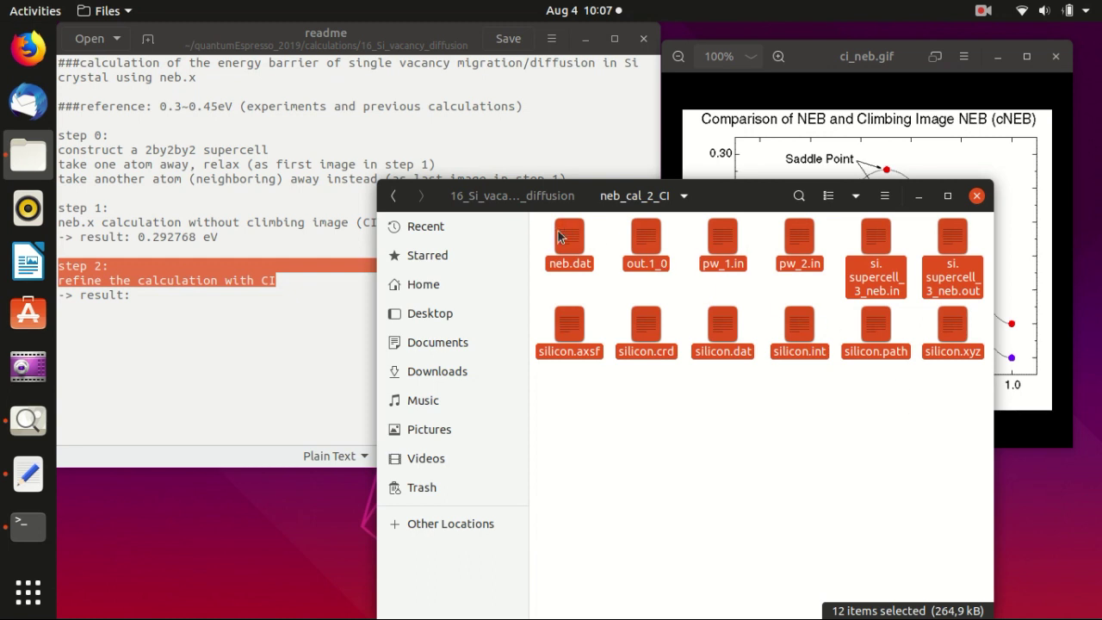
click(926, 401)
double_click(875, 237)
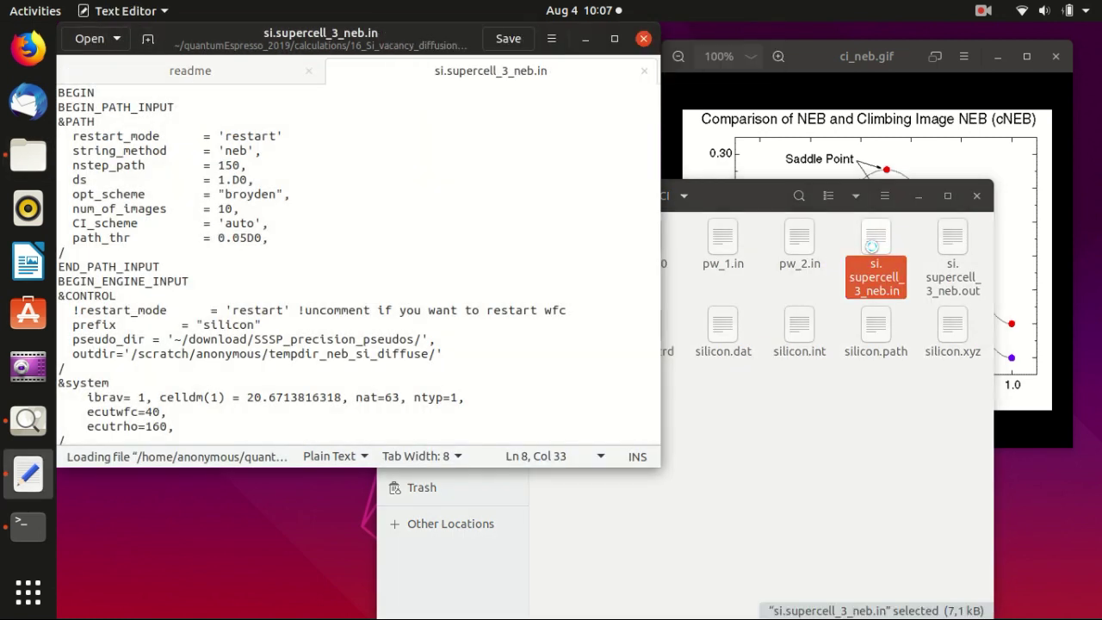
- Inspect the &PATH lines restart_mode = 'restart' and CI_scheme = 'auto'
click(267, 136)
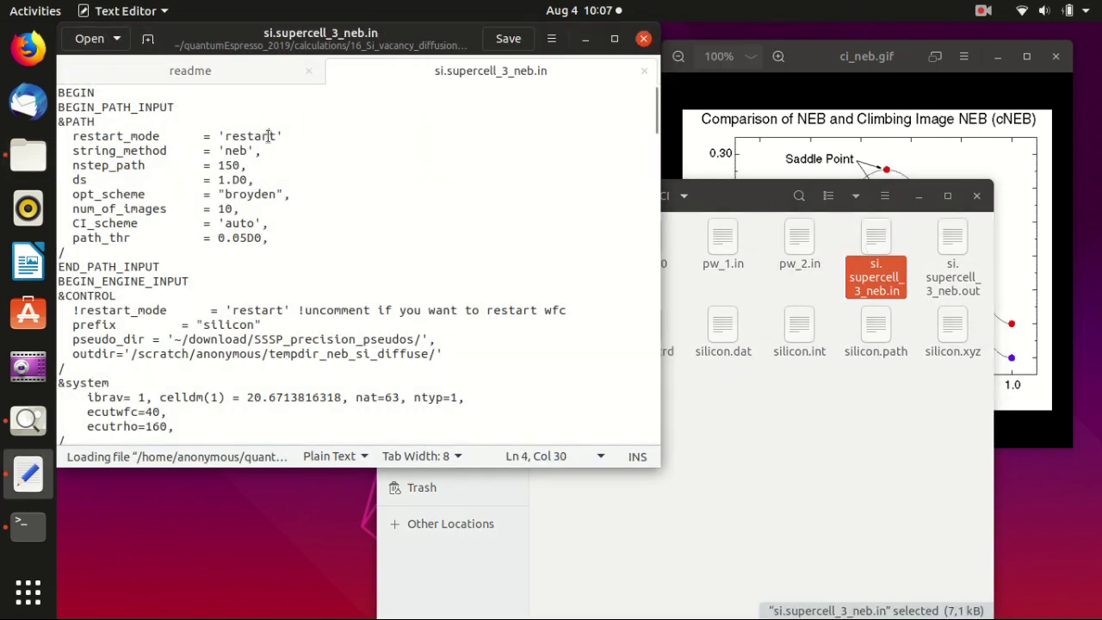
click(281, 136)
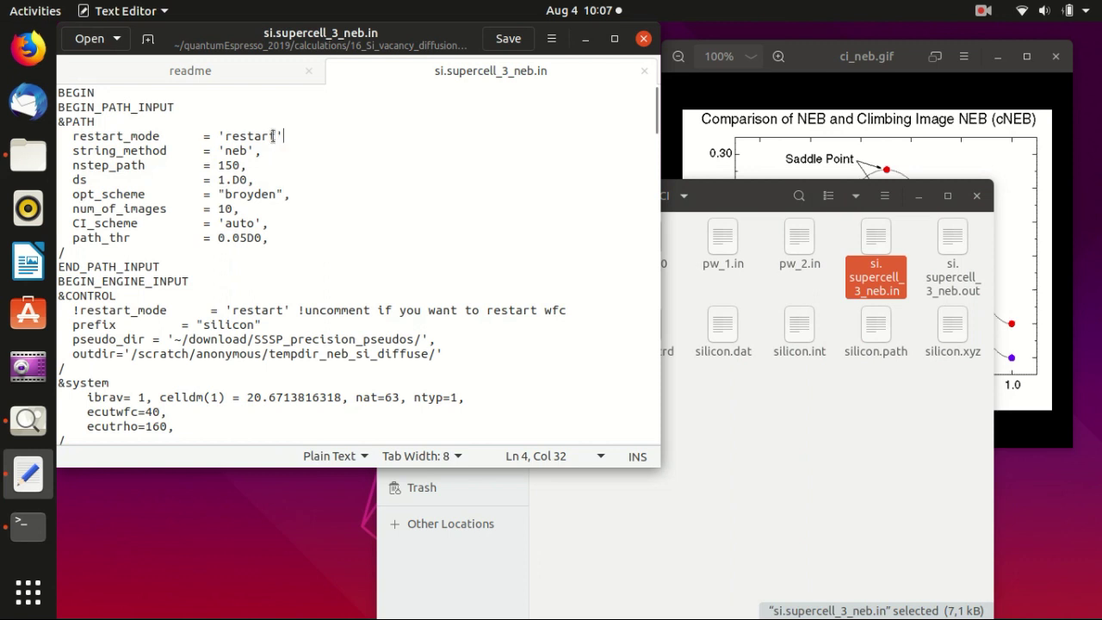
double_click(109, 136)
double_click(251, 136)
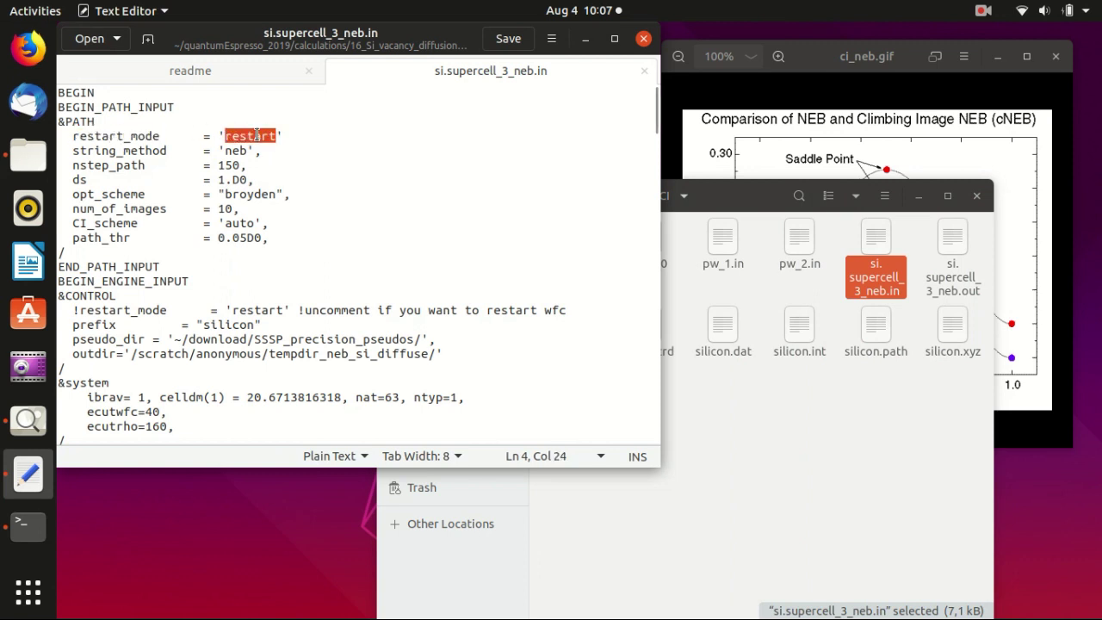
click(131, 138)
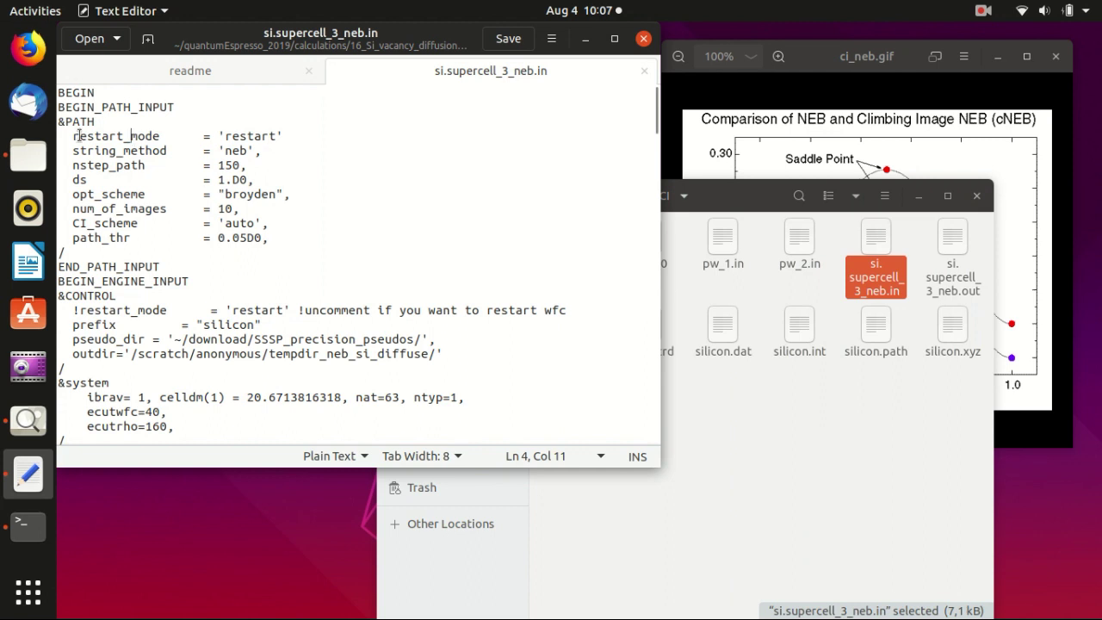
click(74, 136)
drag(73, 136, 288, 135)
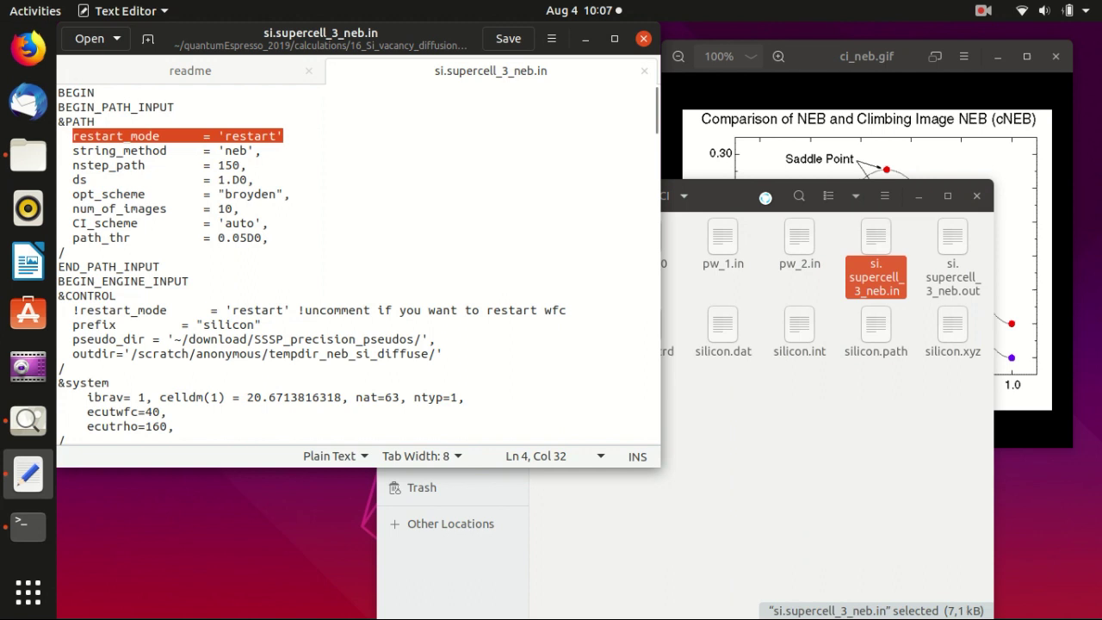
click(750, 197)
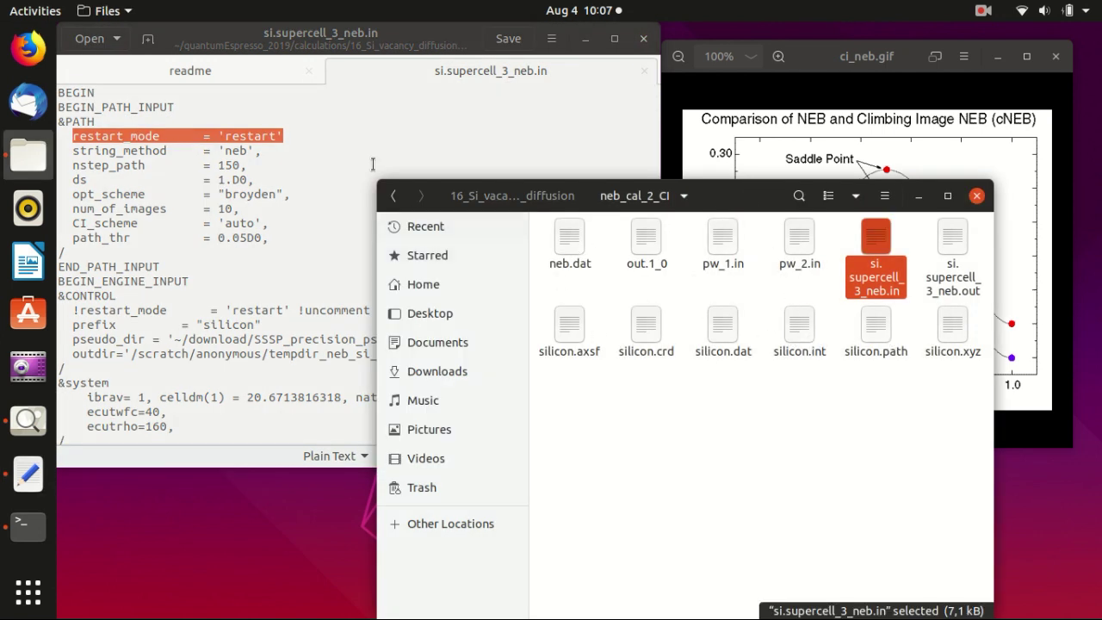
click(410, 40)
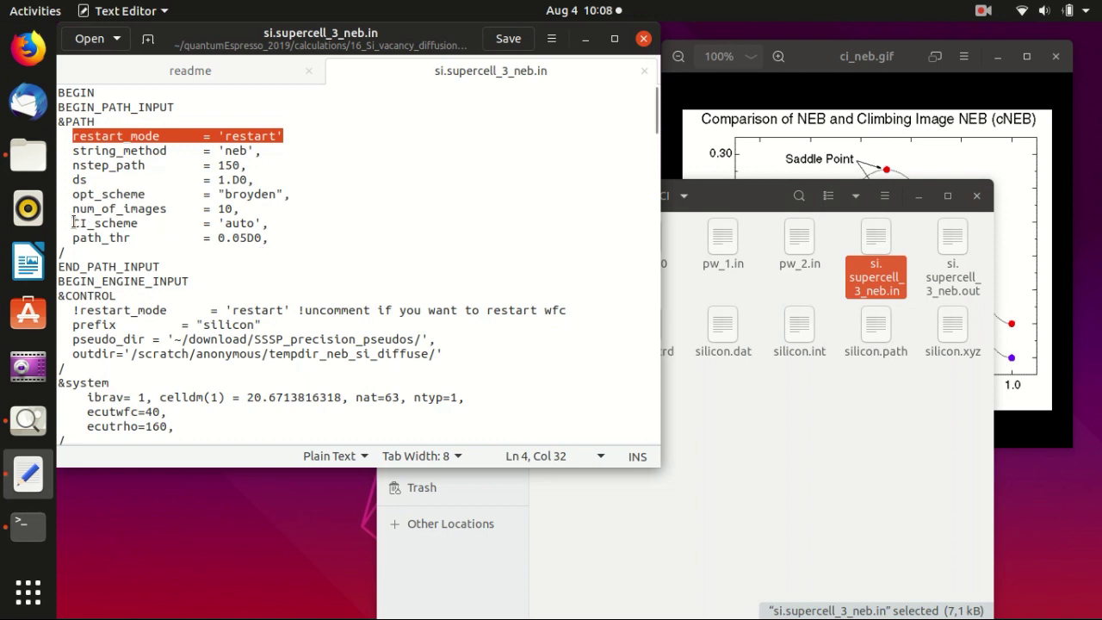
drag(74, 222, 268, 223)
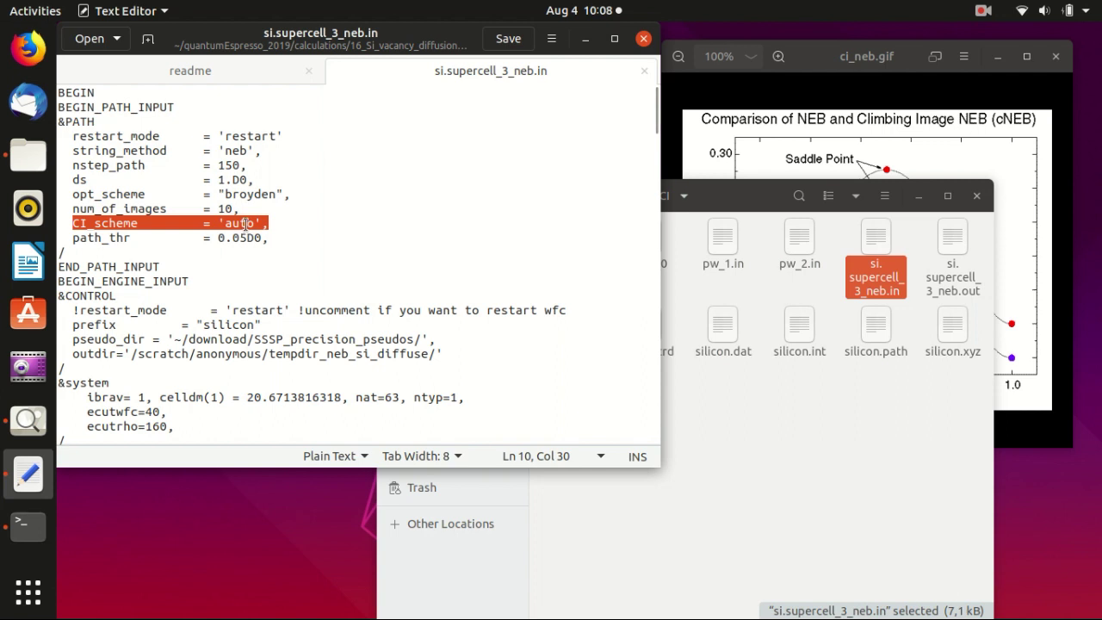
- Delete and retype the '!' so the &CONTROL restart_mode line stays commented out
click(247, 224)
click(175, 310)
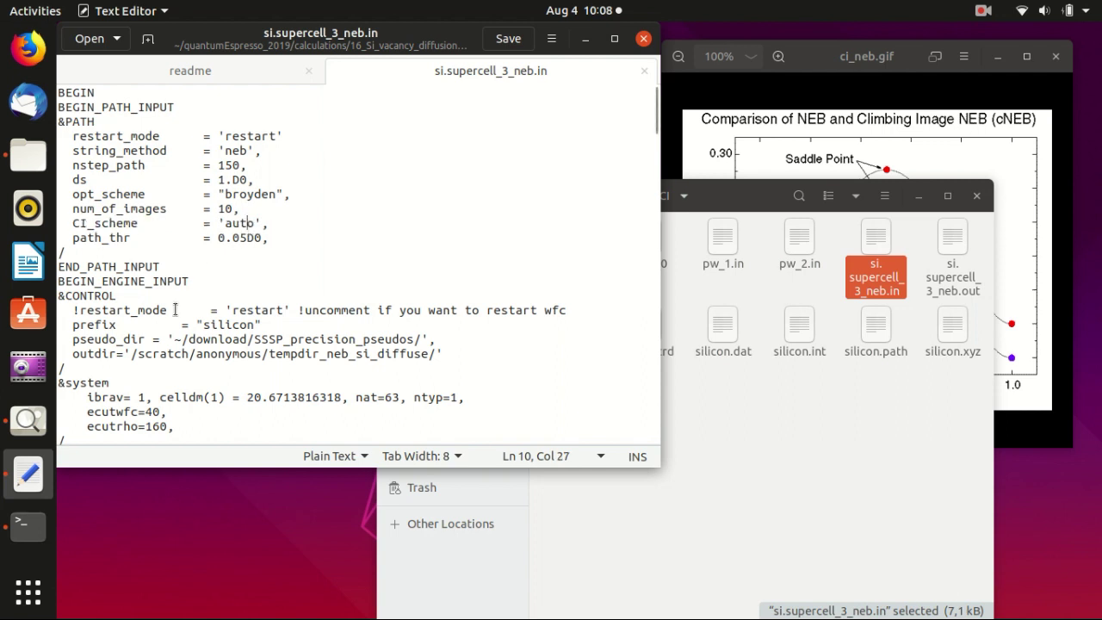
drag(78, 309, 290, 311)
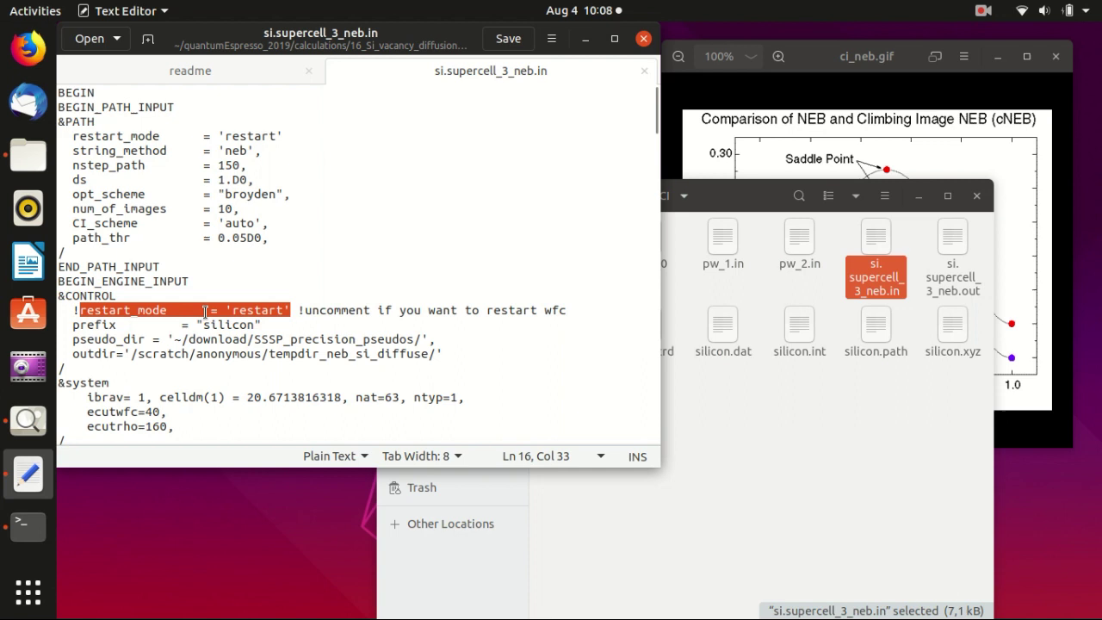
click(94, 311)
click(78, 310)
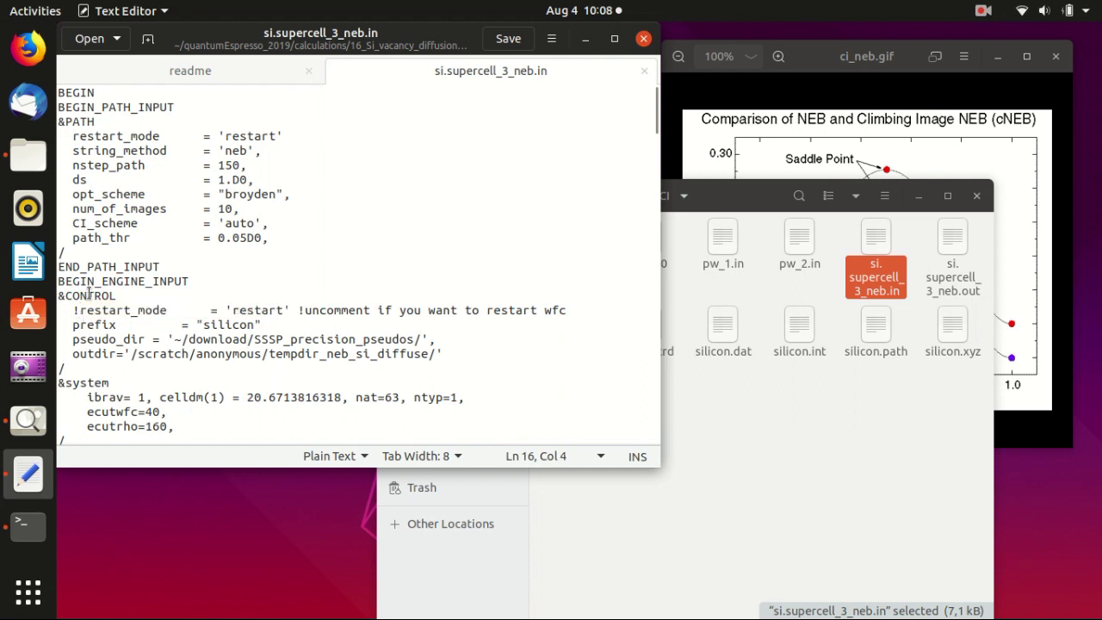
key(BackSpace)
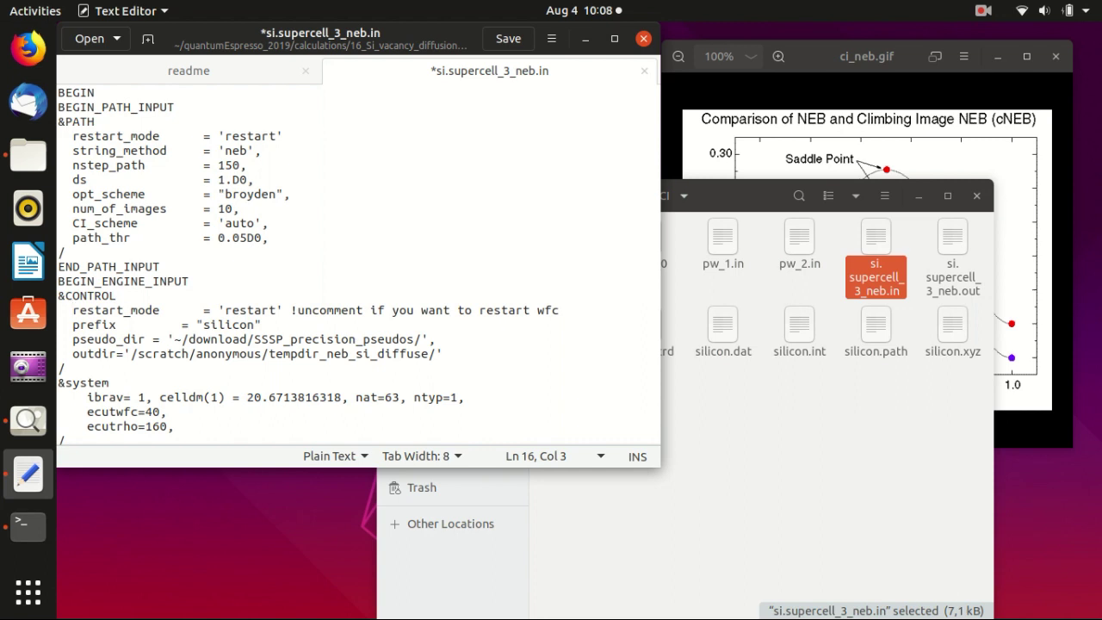
text(!)
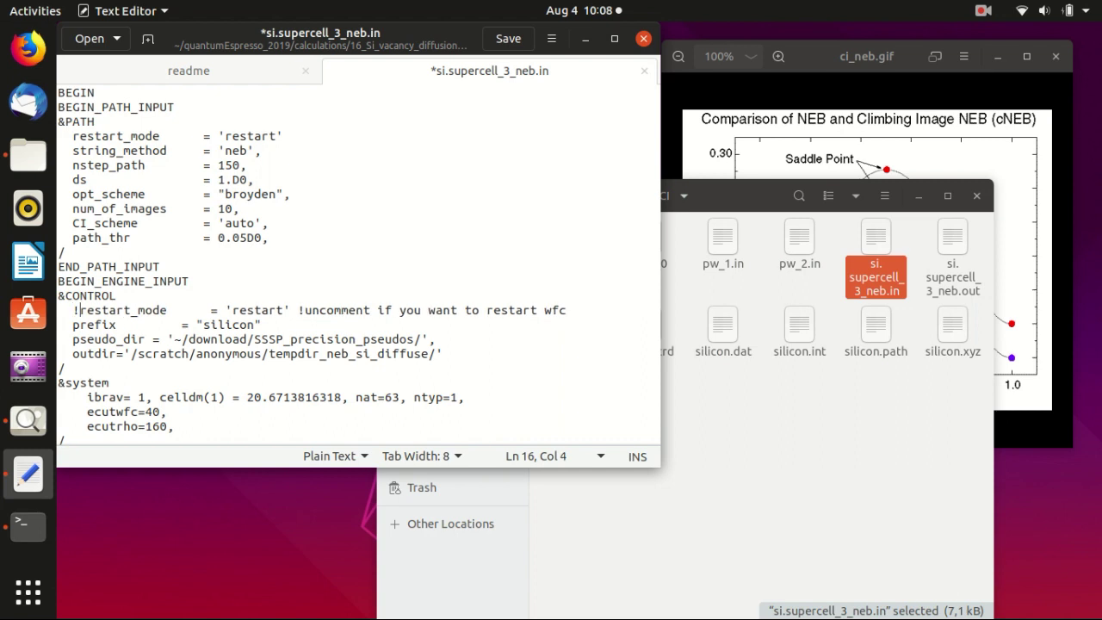
- Save si.supercell_3_neb.in and scroll through the file
click(508, 39)
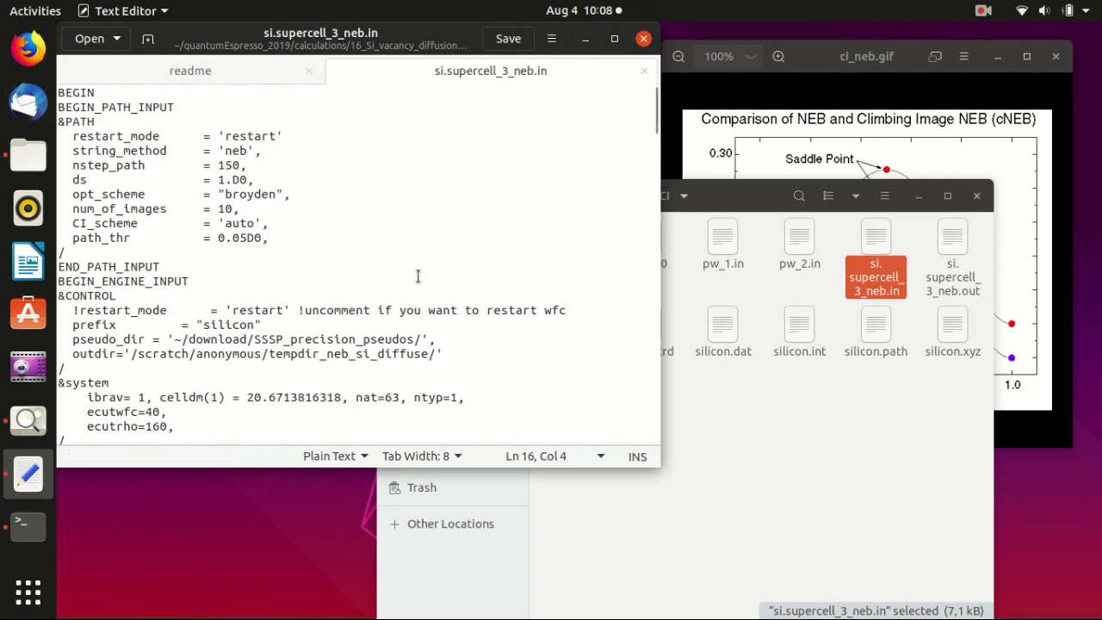
scroll(405, 273, down, 3)
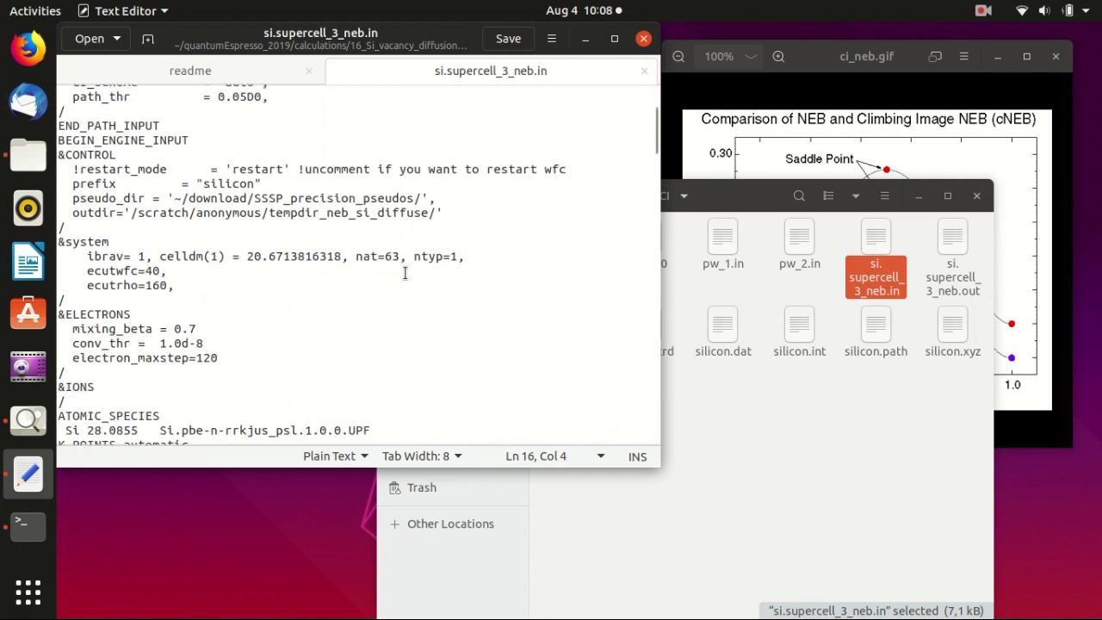
scroll(403, 268, down, 15)
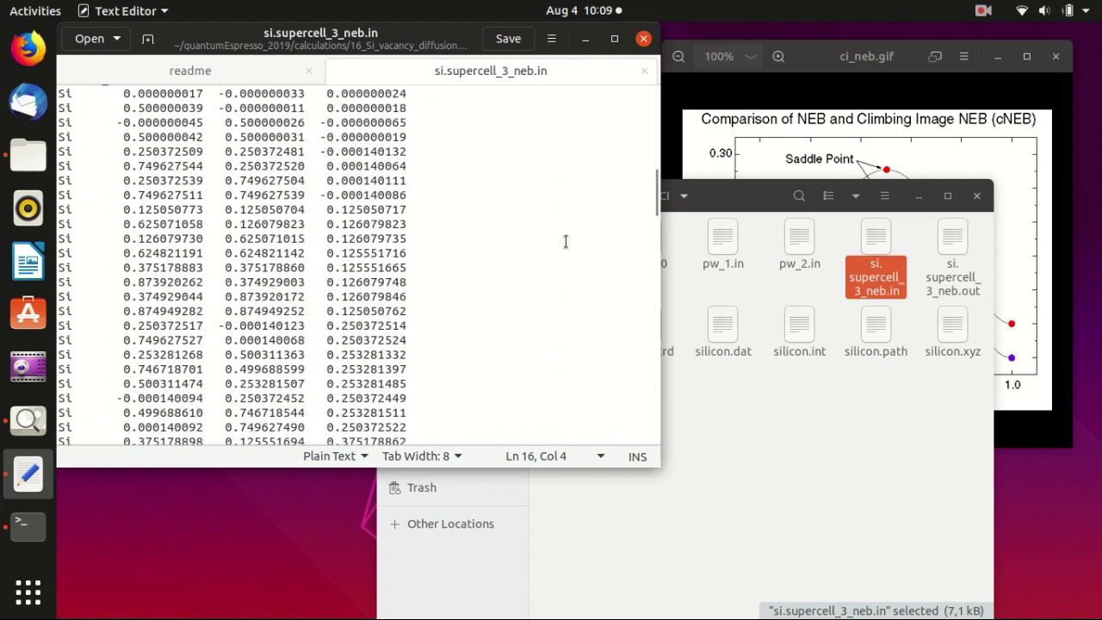
drag(655, 225, 645, 70)
- Close the input file's tab and open si.supercell_3_neb.out in gedit from Files
click(644, 71)
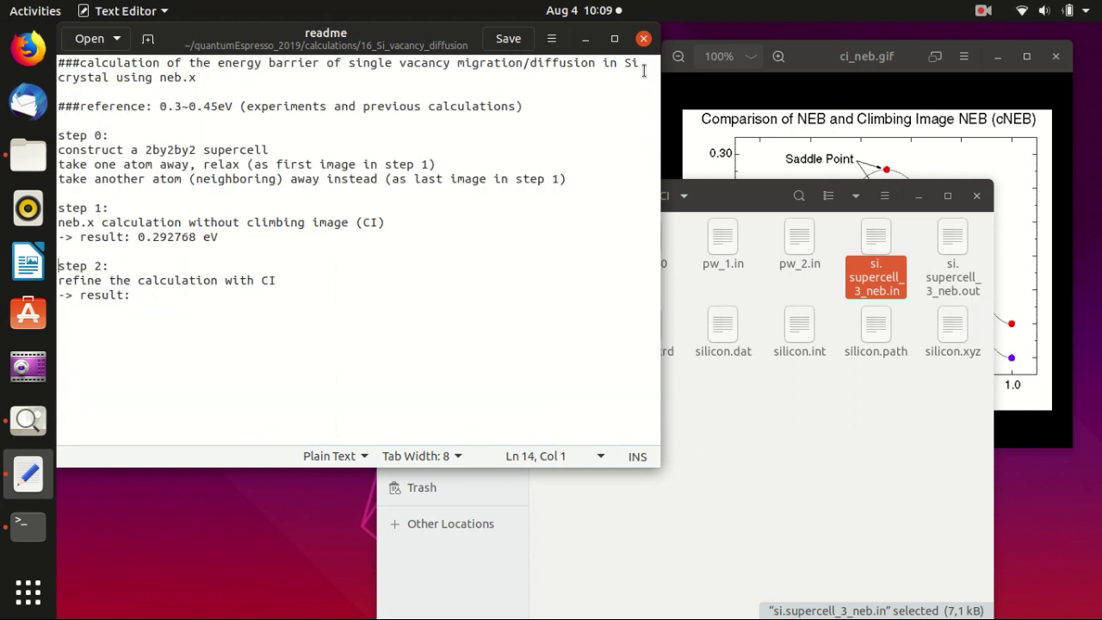
click(769, 441)
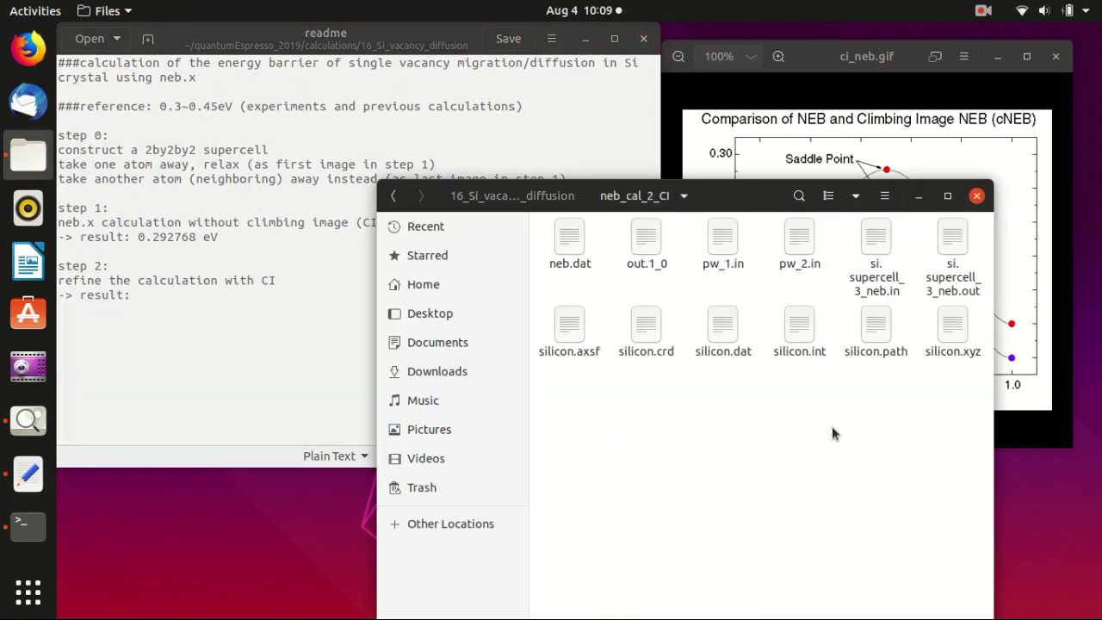
double_click(951, 234)
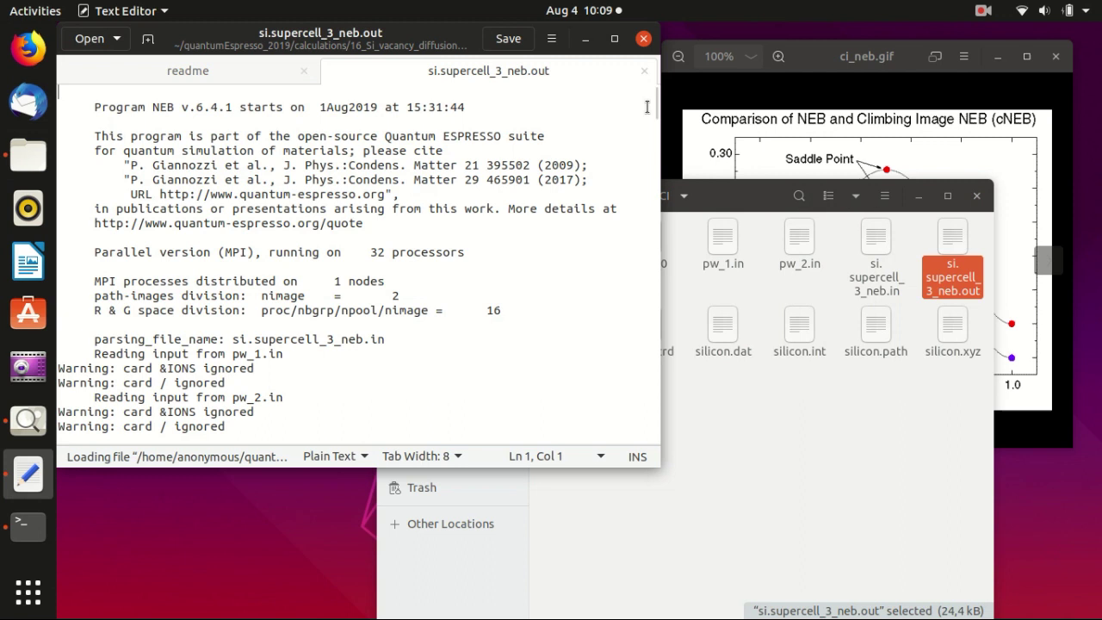
drag(655, 104, 603, 127)
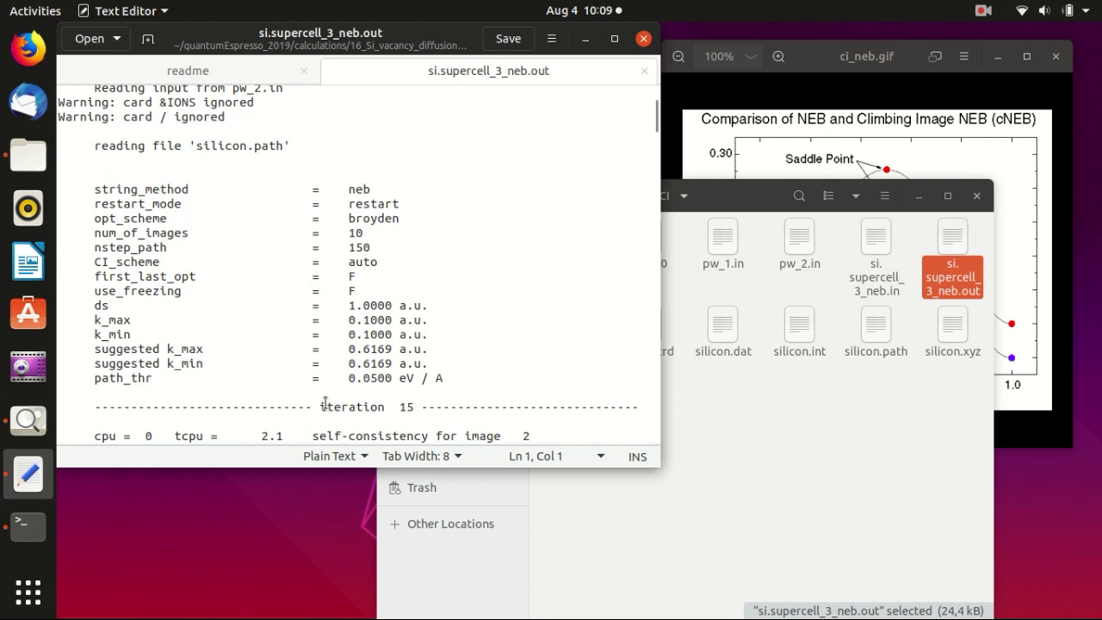
- Inspect the iteration 15 header and the reading file 'silicon.path' line in the output
drag(320, 404, 420, 405)
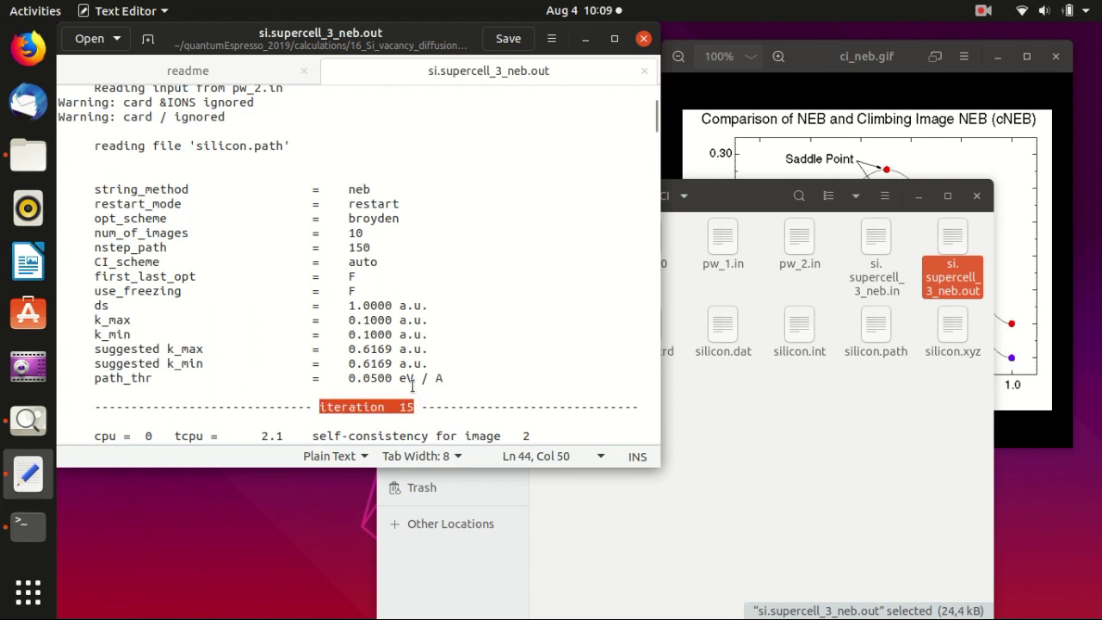
click(324, 405)
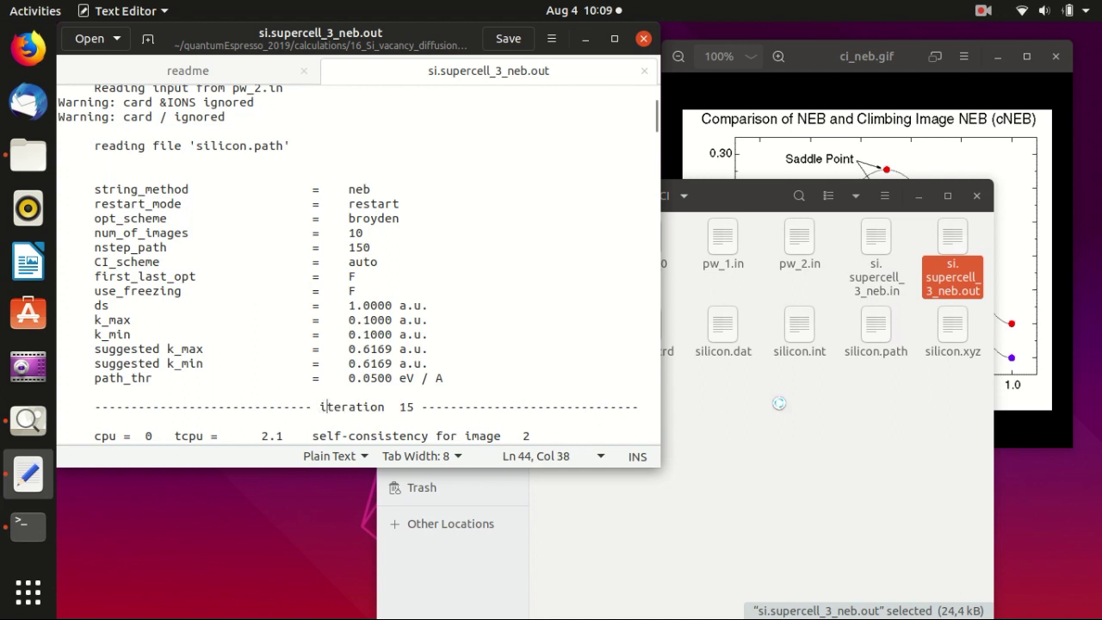
click(349, 406)
key(Right)
key(Right)
key(Right)
key(Right)
key(Right)
key(Right)
key(Right)
key(Right)
key(Right)
key(Right)
click(221, 167)
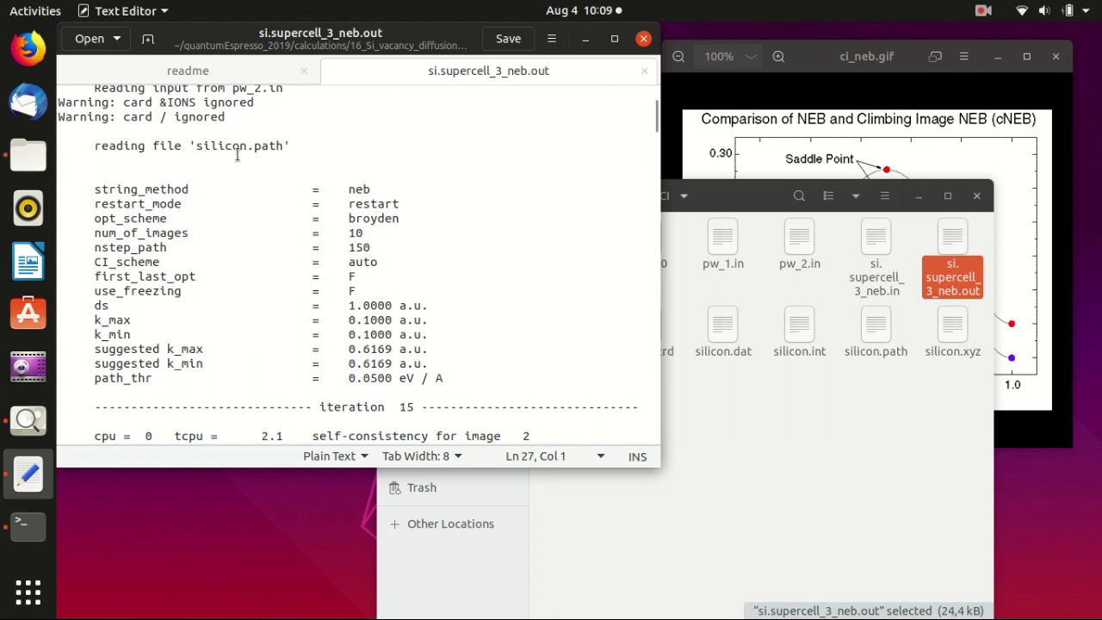
drag(291, 145, 93, 145)
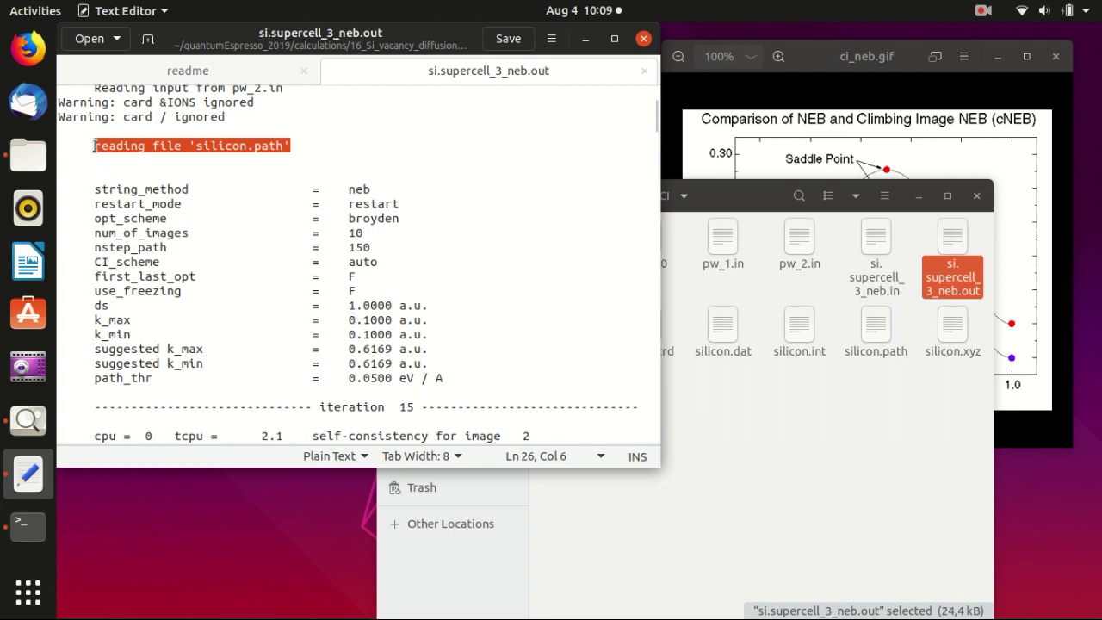
- Locate silicon.path in the calculation folder, then scroll further through the NEB output
click(887, 400)
click(873, 336)
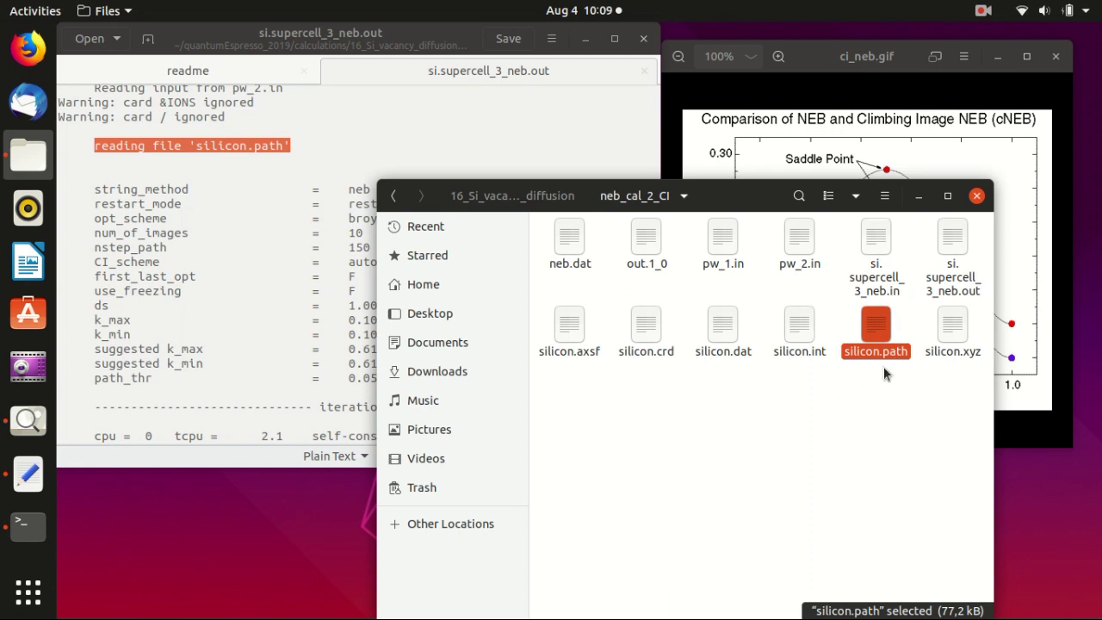
click(331, 261)
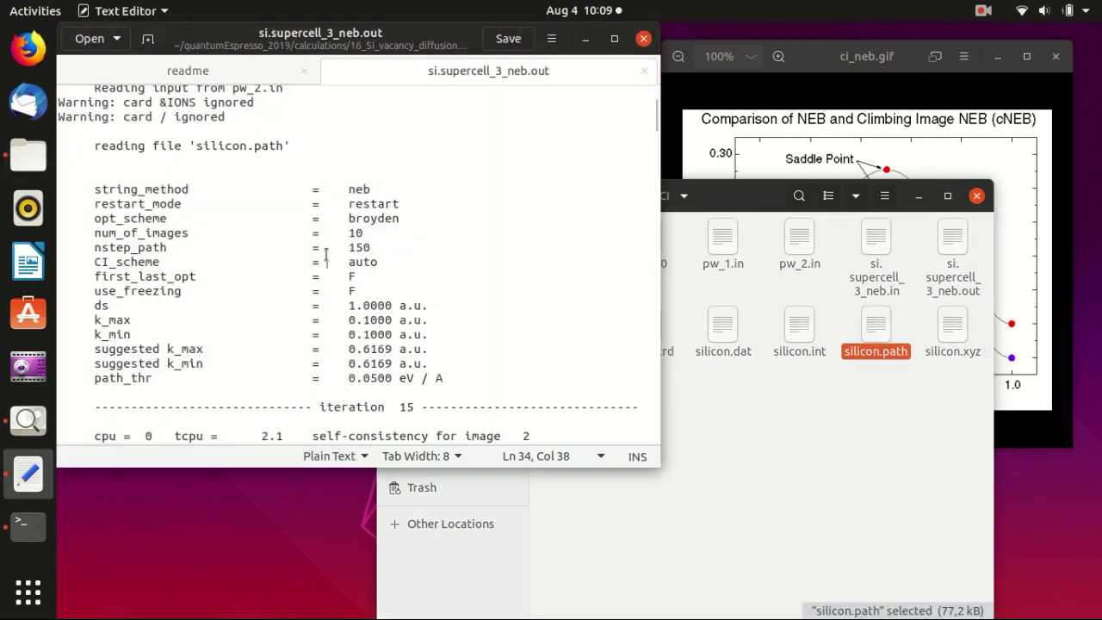
scroll(430, 267, down, 4)
scroll(435, 270, down, 9)
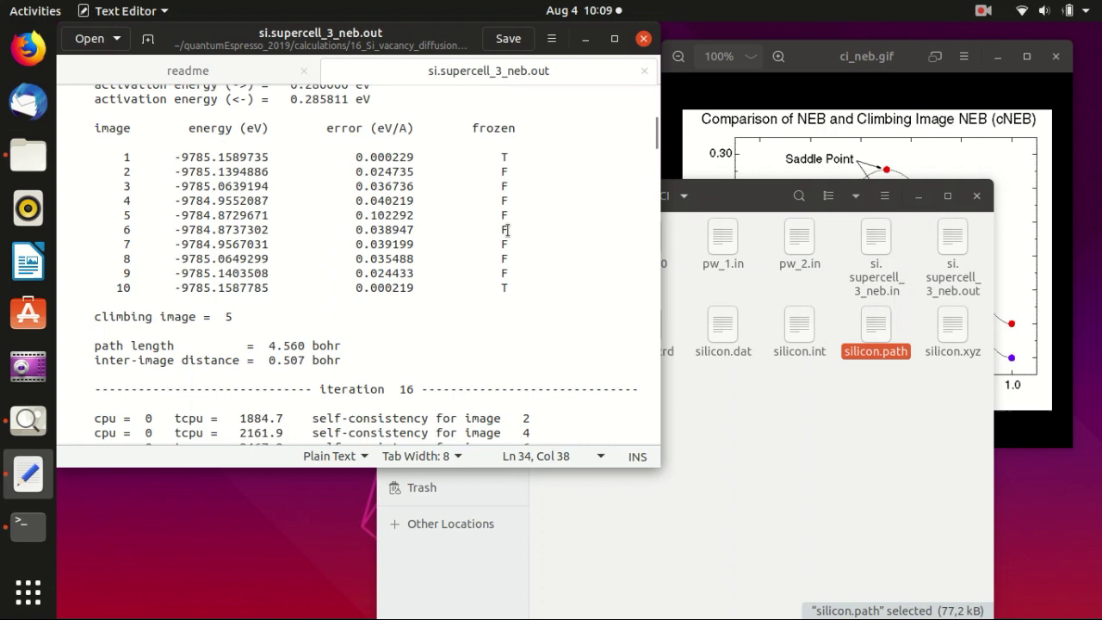
- Check the climbing image = 5 line and image 5's entry in the energy table
scroll(507, 216, up, 5)
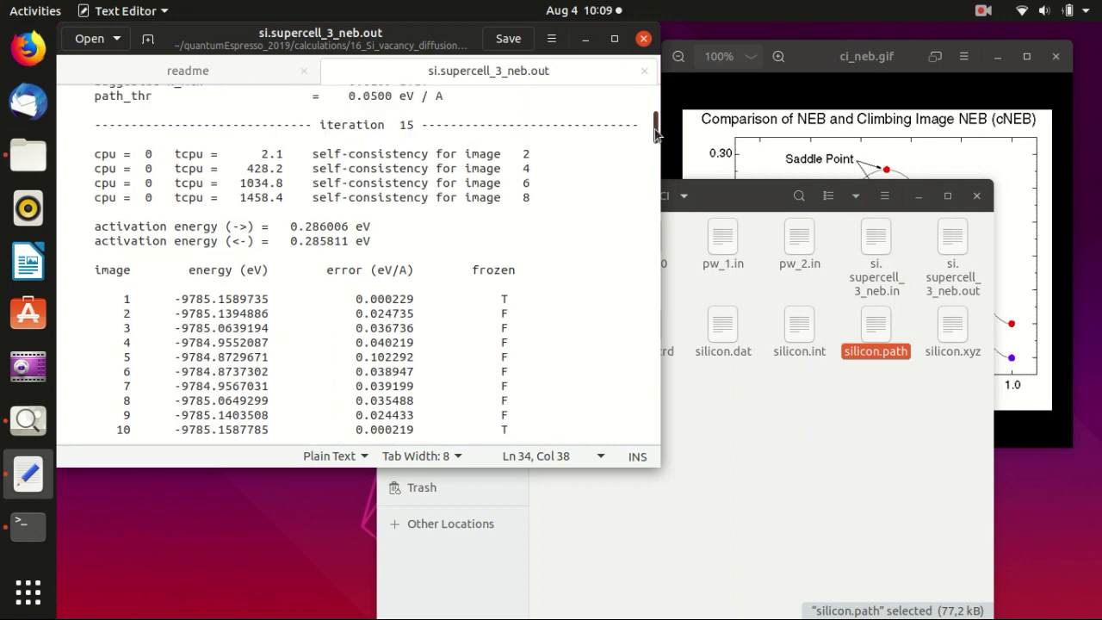
drag(654, 129, 654, 460)
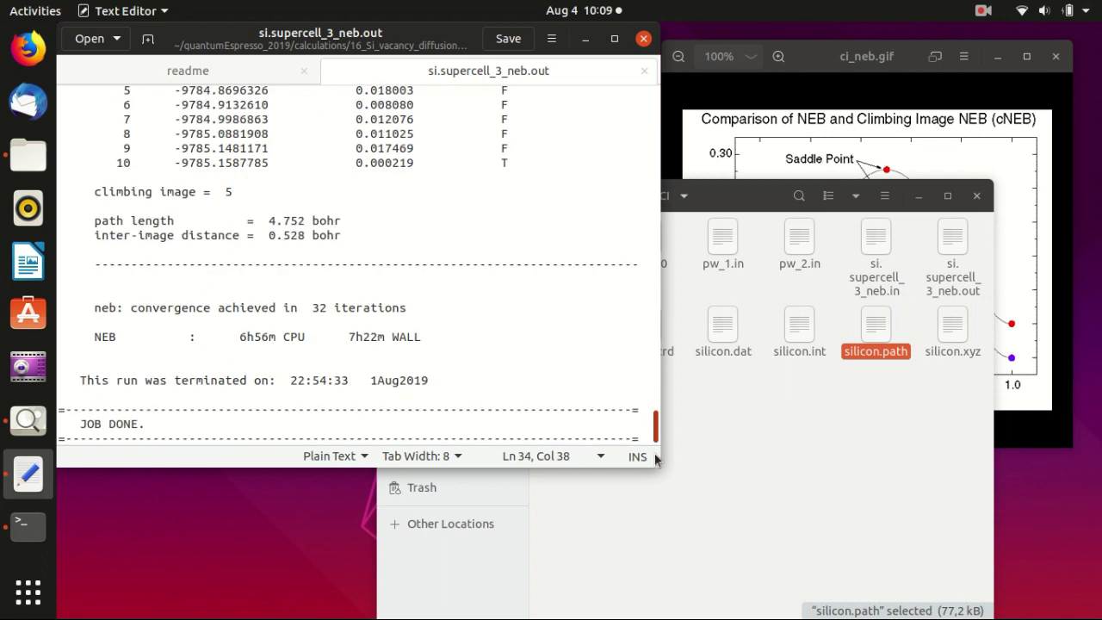
scroll(125, 182, up, 5)
drag(212, 390, 87, 379)
double_click(125, 277)
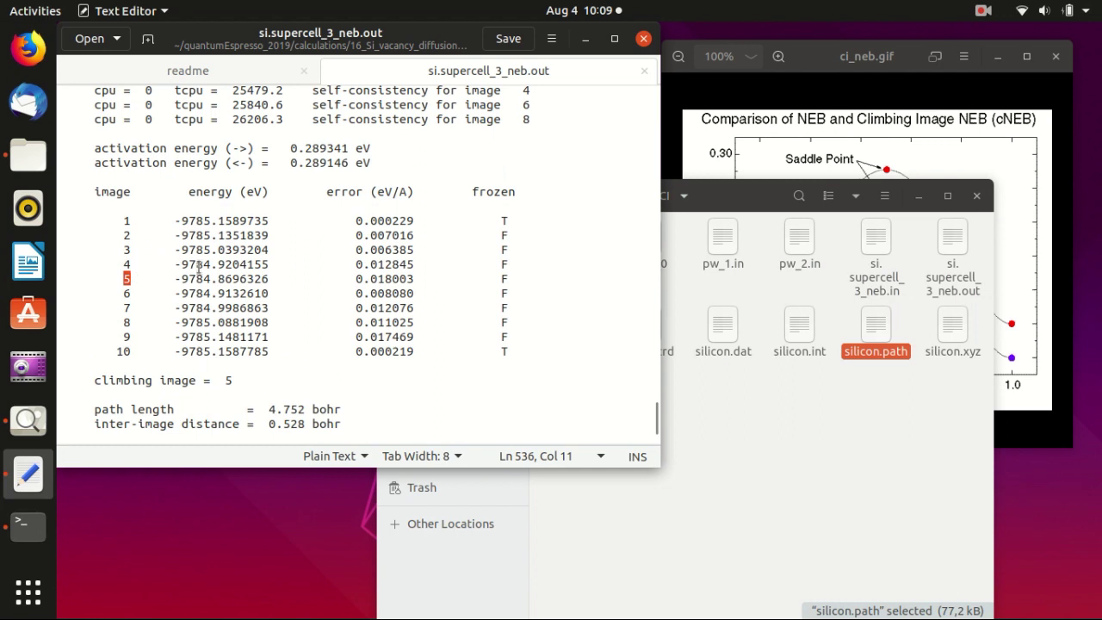
click(445, 305)
- Find the final iteration 32 results and select the 0.289 activation energy value
scroll(448, 306, up, 2)
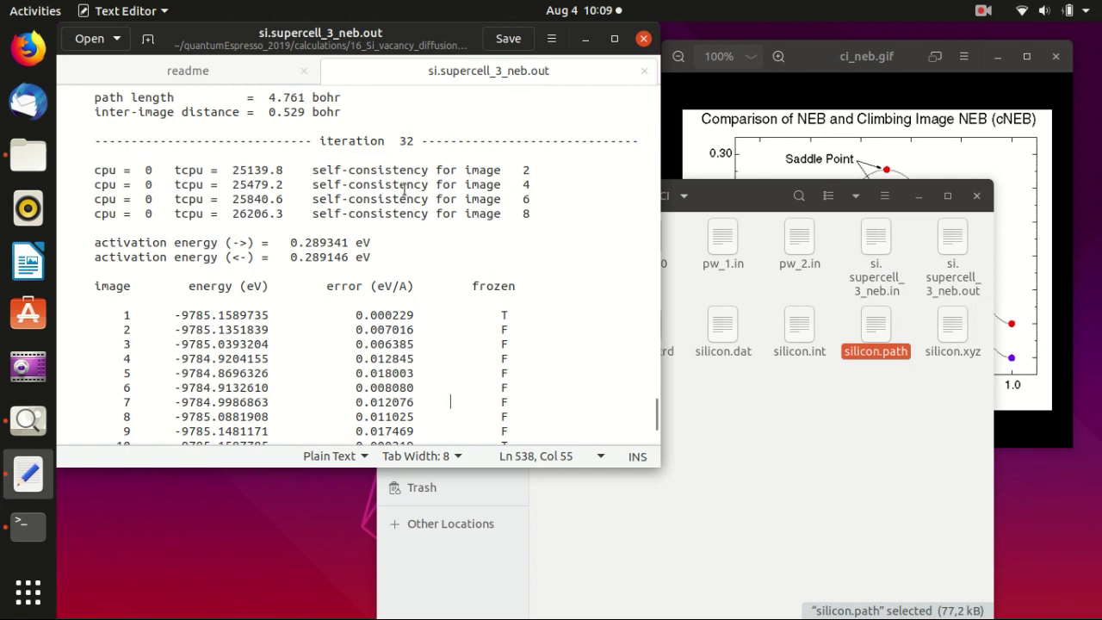
scroll(404, 190, down, 6)
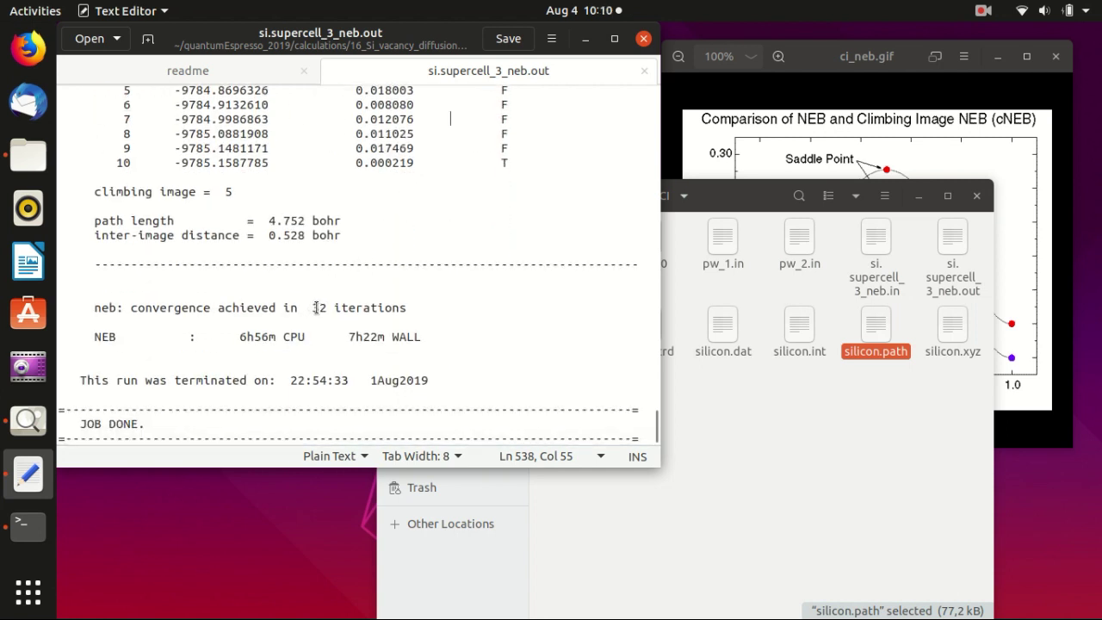
scroll(317, 307, up, 3)
scroll(320, 307, down, 3)
scroll(297, 249, up, 2)
scroll(297, 249, up, 4)
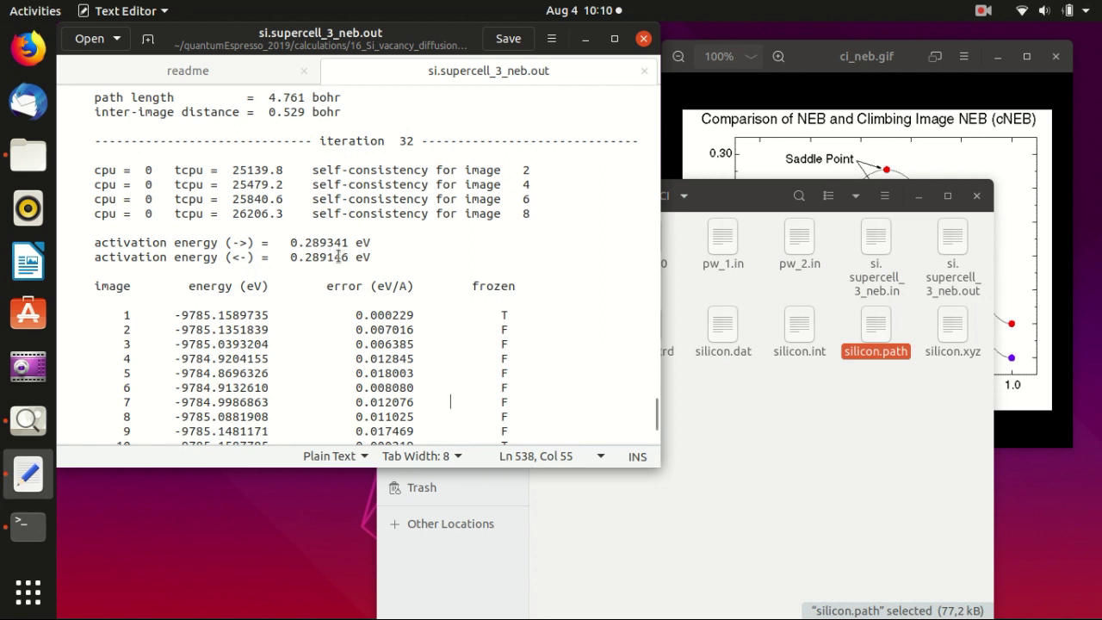
drag(328, 257, 292, 256)
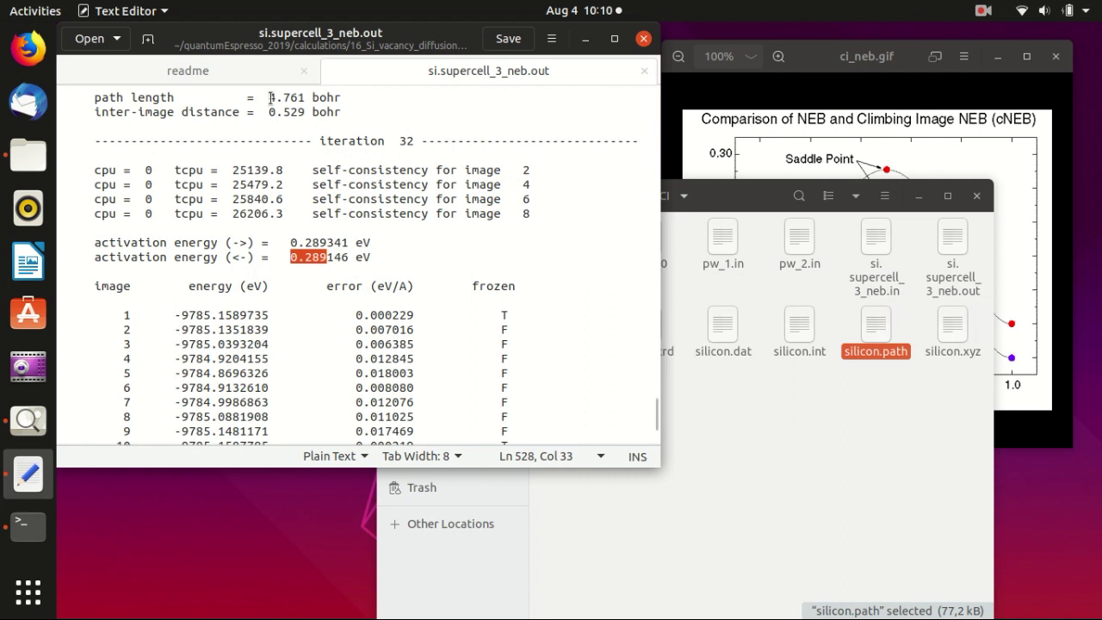
- Paste 0.289 after step 2's '-> result:' in the readme and complete it as 0.2892 eV
click(196, 72)
click(178, 324)
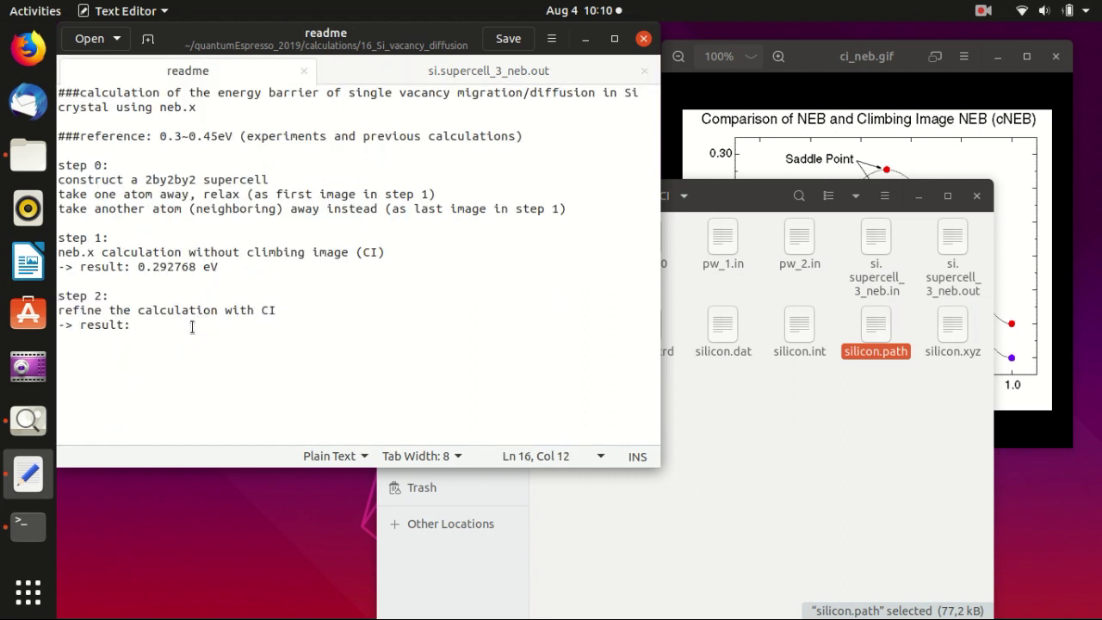
text(0.289)
text(2)
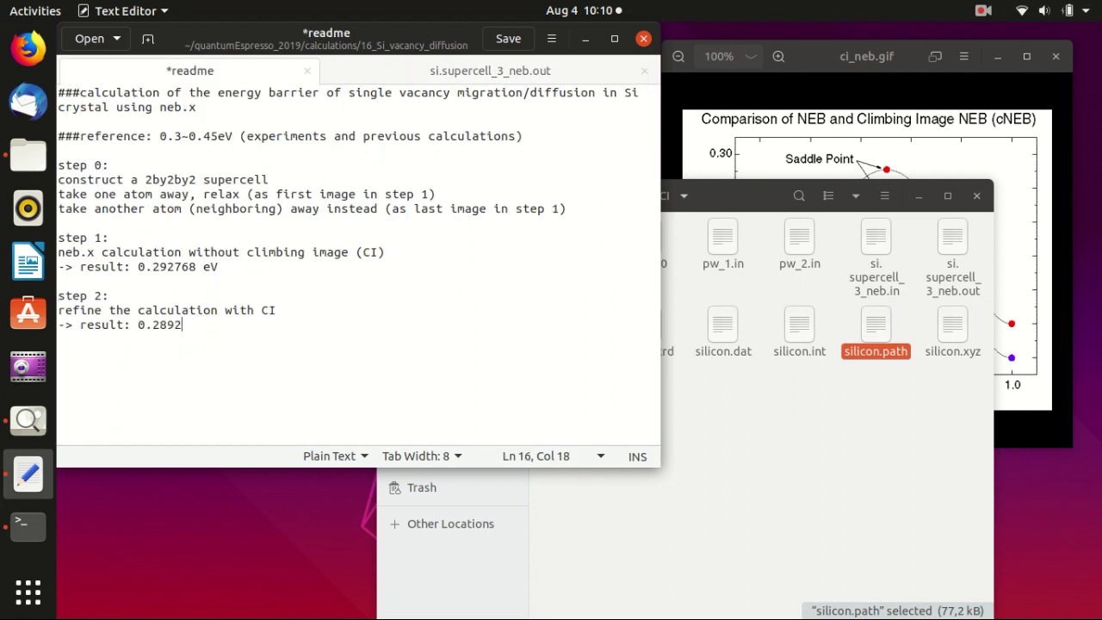
text( eV)
- Raise the Image Viewer with ci_neb.gif above the file manager
click(812, 147)
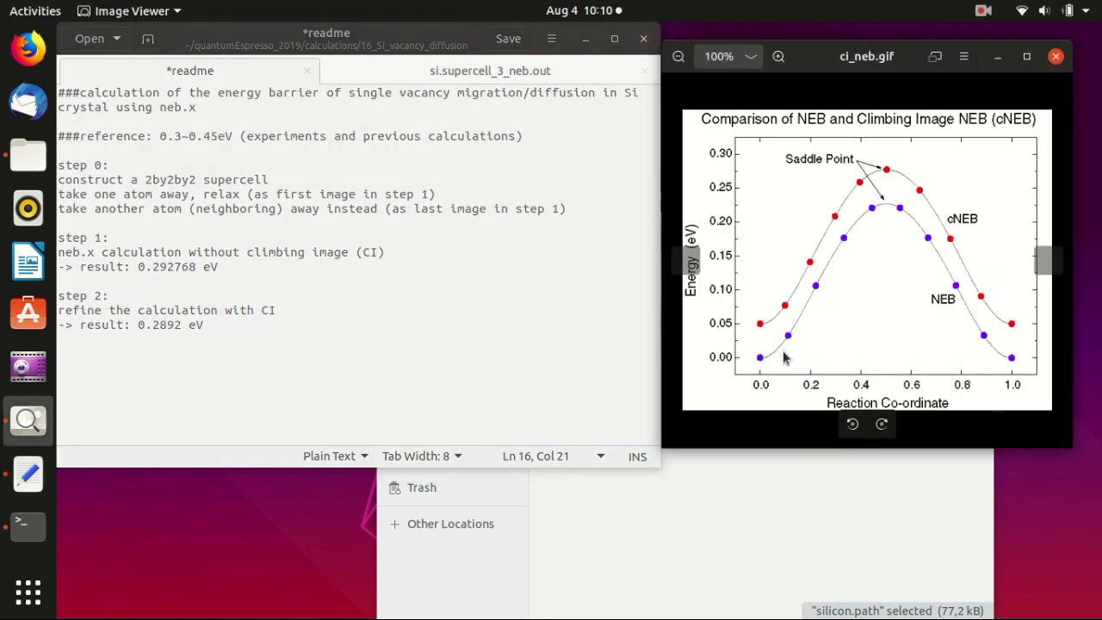